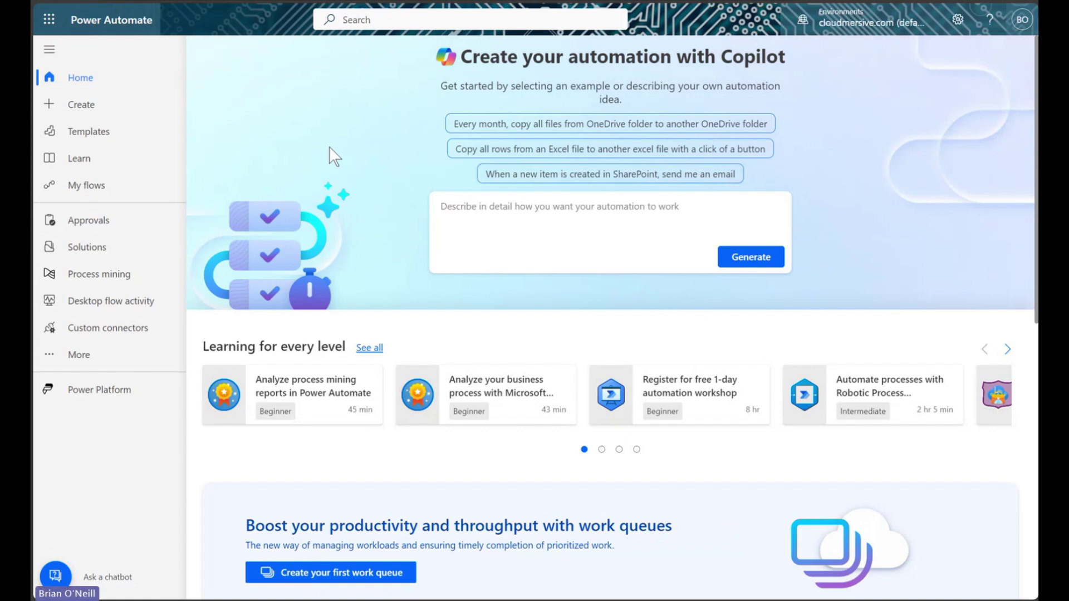
- Create a new instant cloud flow with a manual trigger
left_click(101, 111)
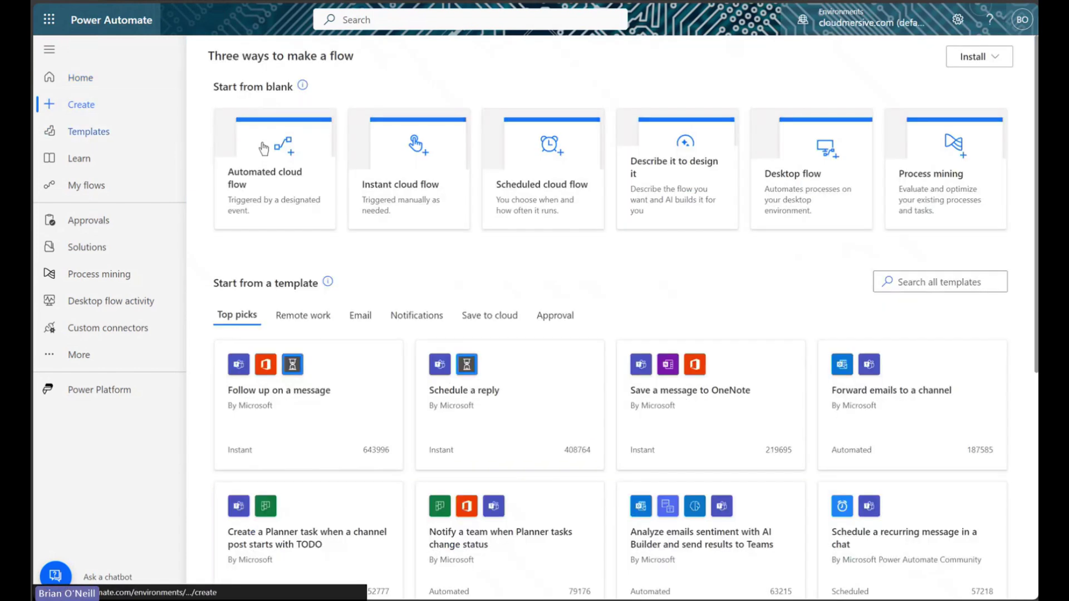
left_click(390, 193)
left_click(560, 237)
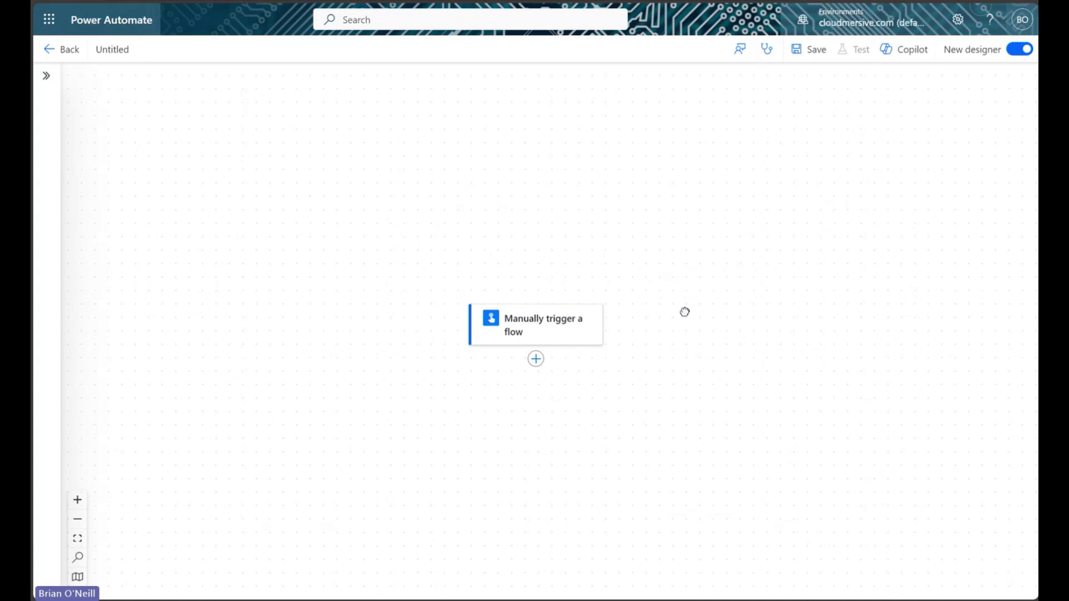
- Add a Get file content step that reads /Sample Files/Lorem Ipsum.docx
left_click(566, 262)
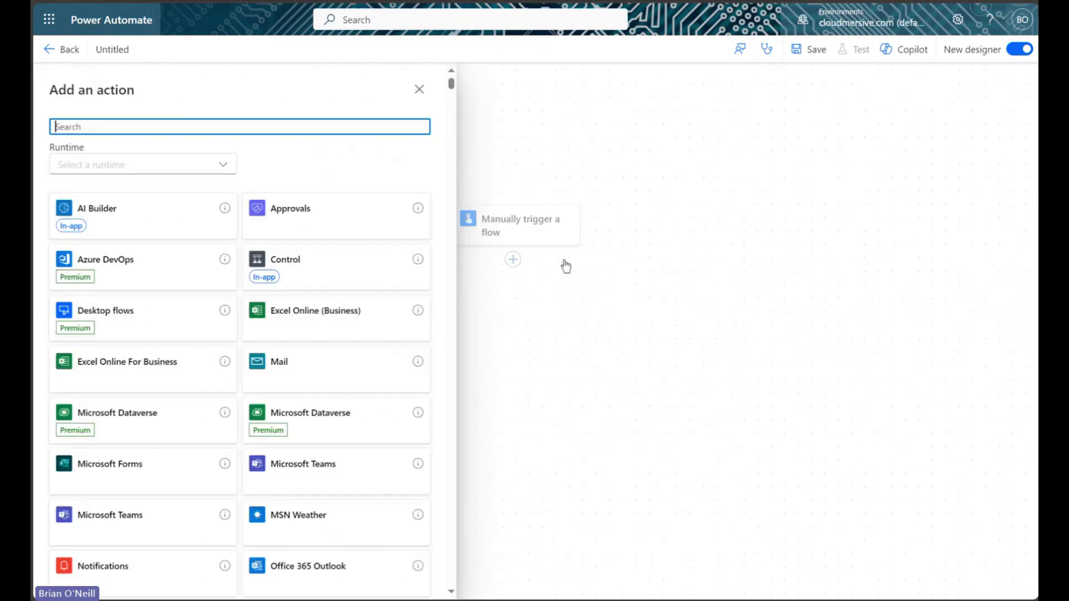
type("get file content")
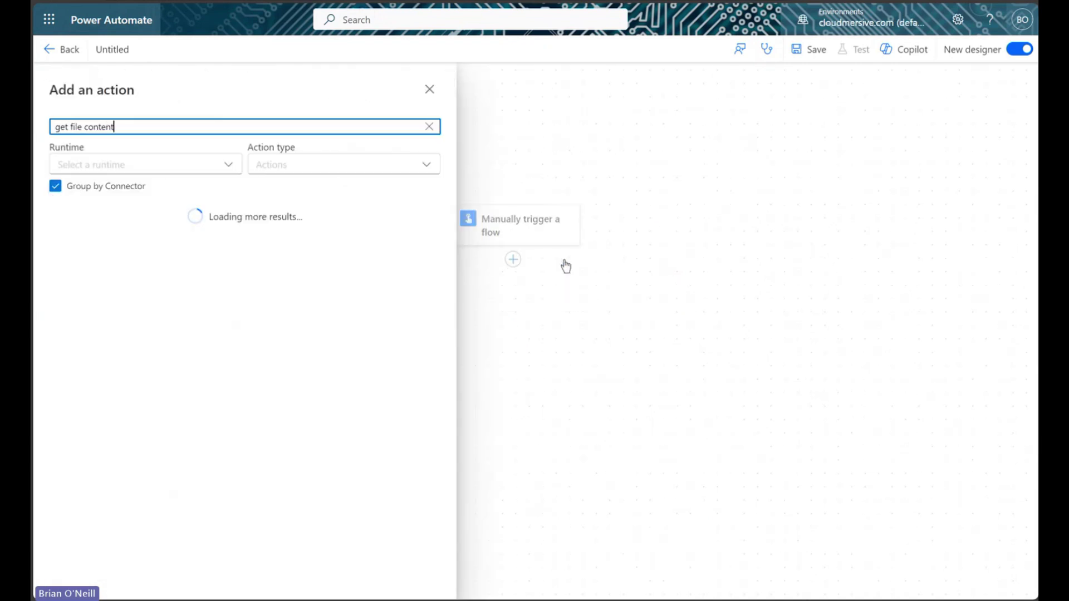
left_click(341, 277)
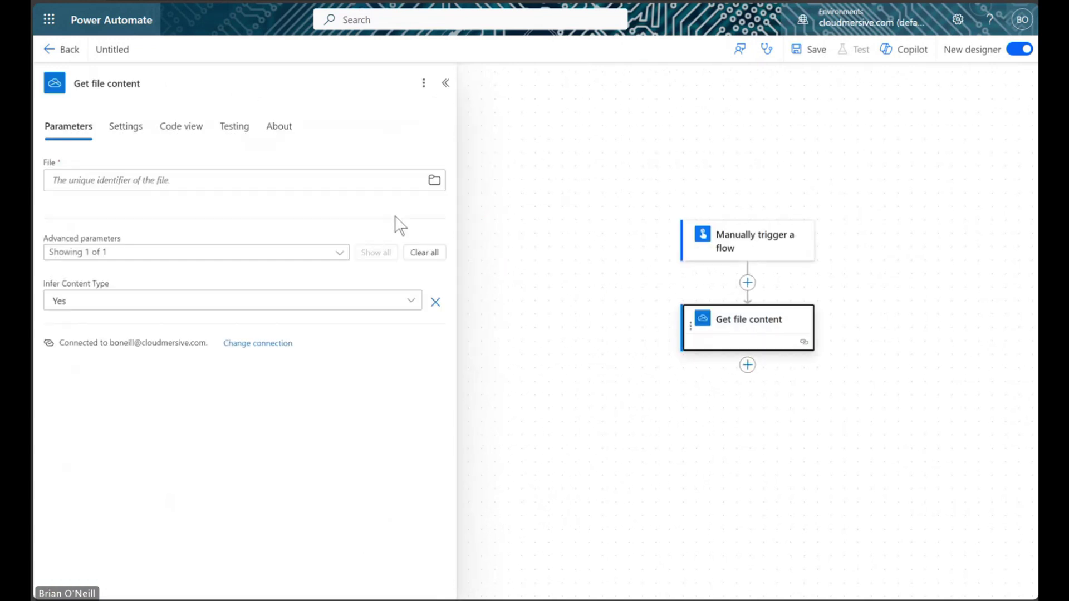
left_click(434, 180)
left_click(338, 343)
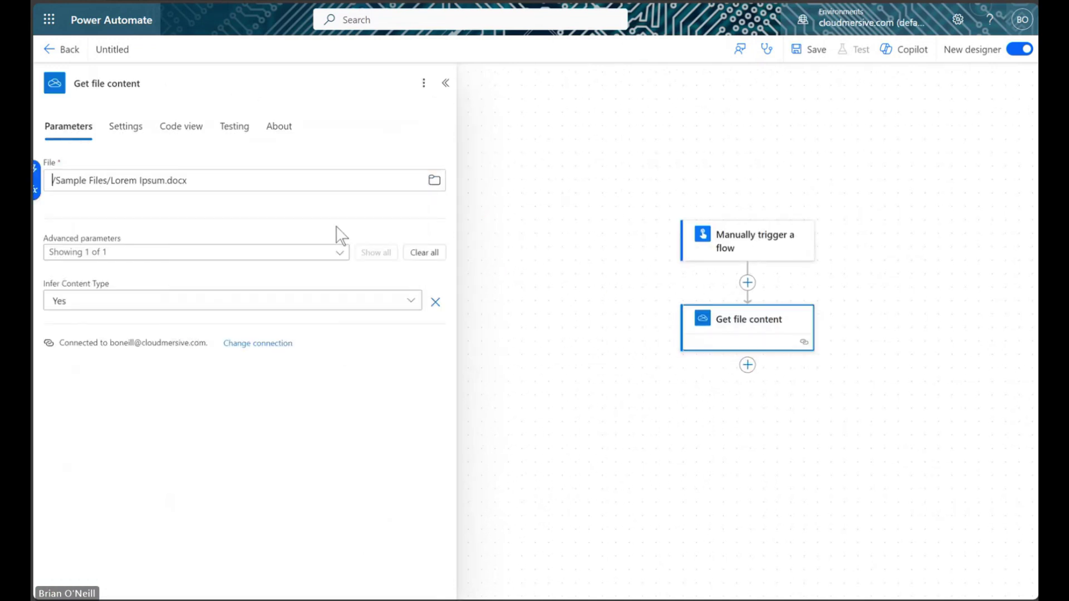
left_click(446, 83)
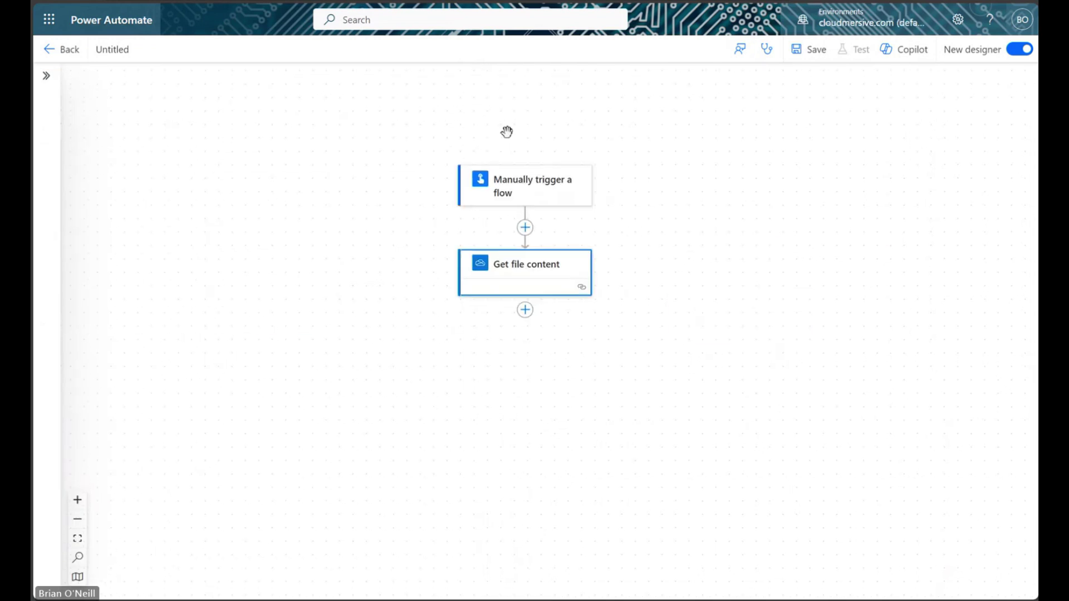
- Add the Cloudmersive Document Conversion action 'Get pages and content from a Word DOCX document' after Get file content
left_click(525, 310)
left_click(568, 312)
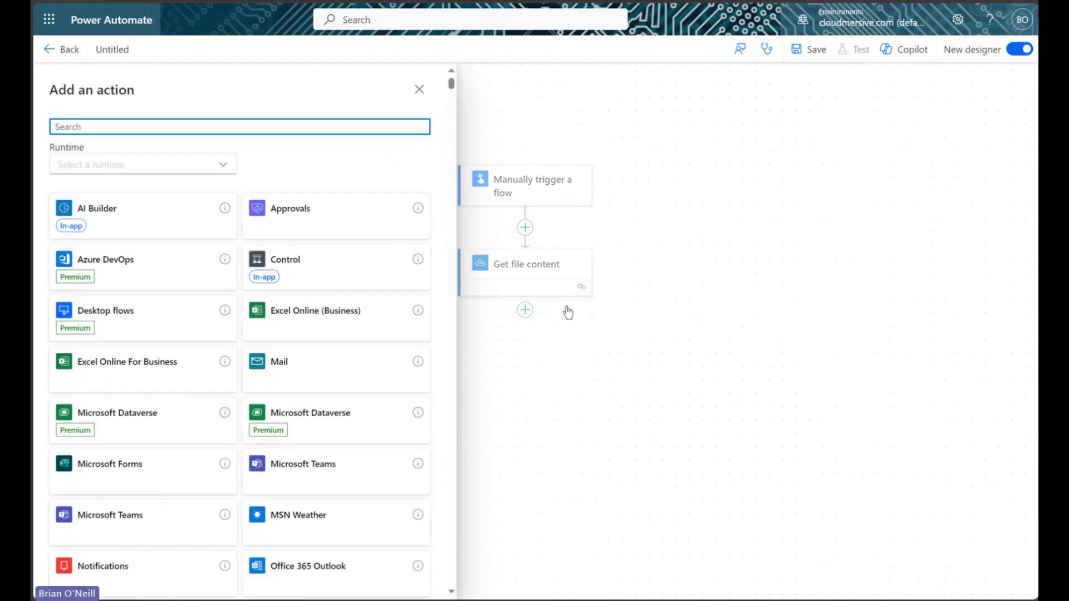
type("cloudmersive")
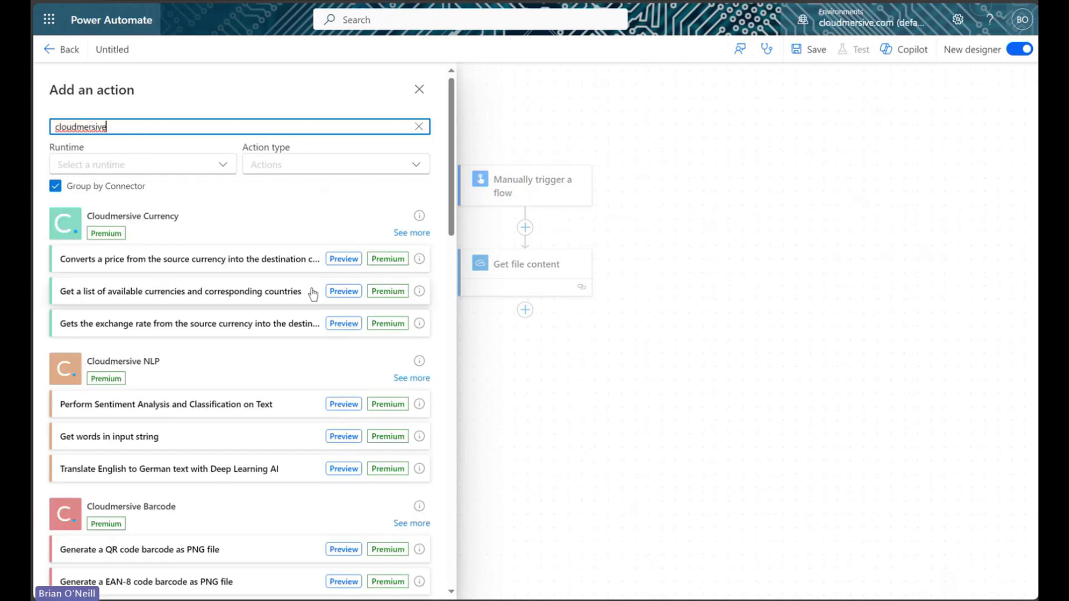
scroll(304, 297, "down", 3)
scroll(299, 303, "down", 10)
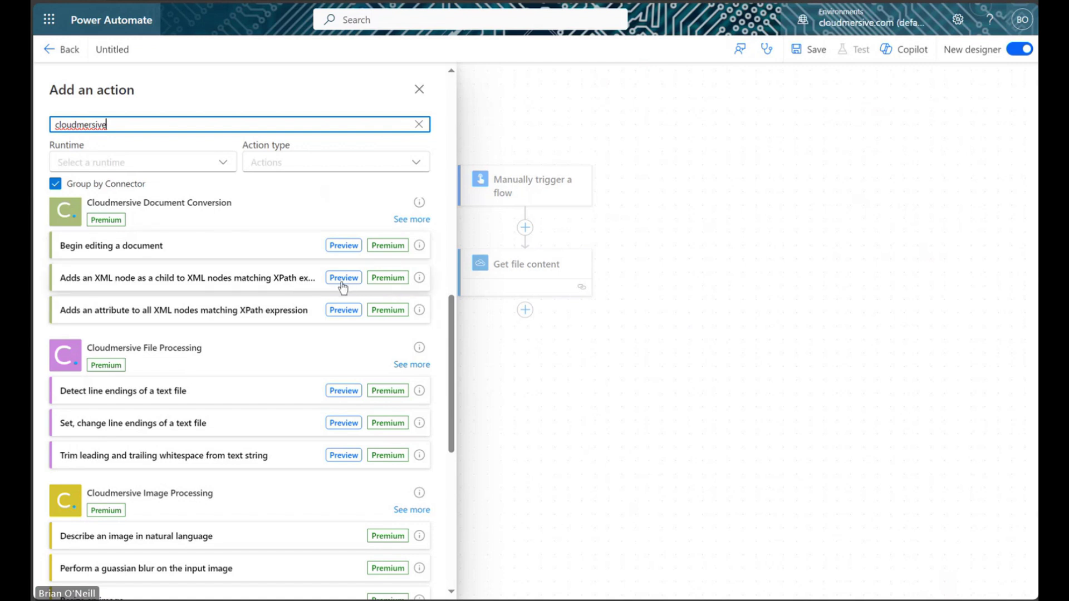
left_click(400, 219)
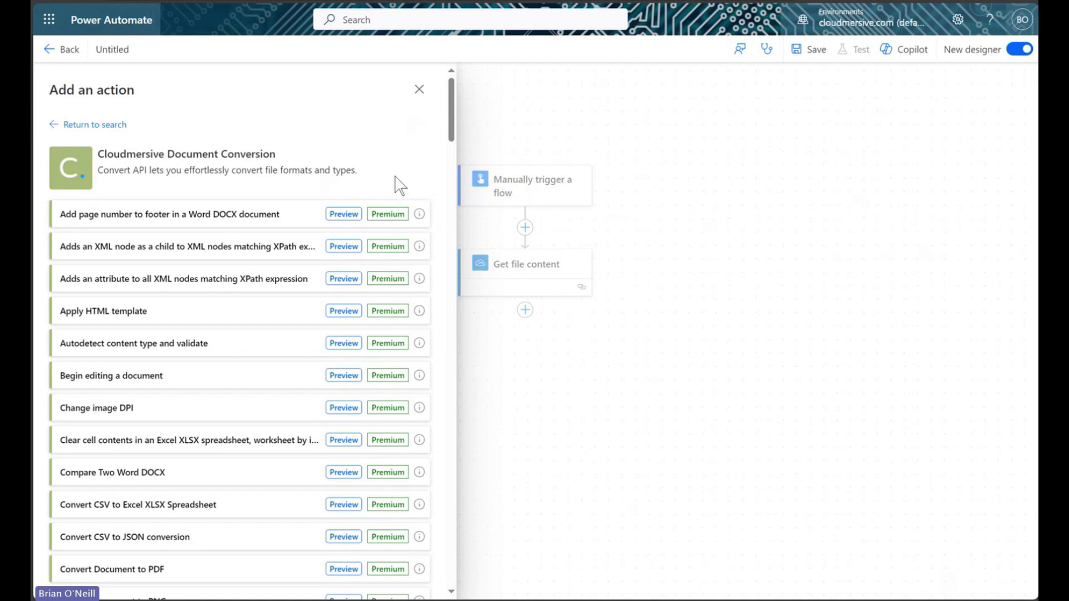
key("ctrl+f")
type("ge")
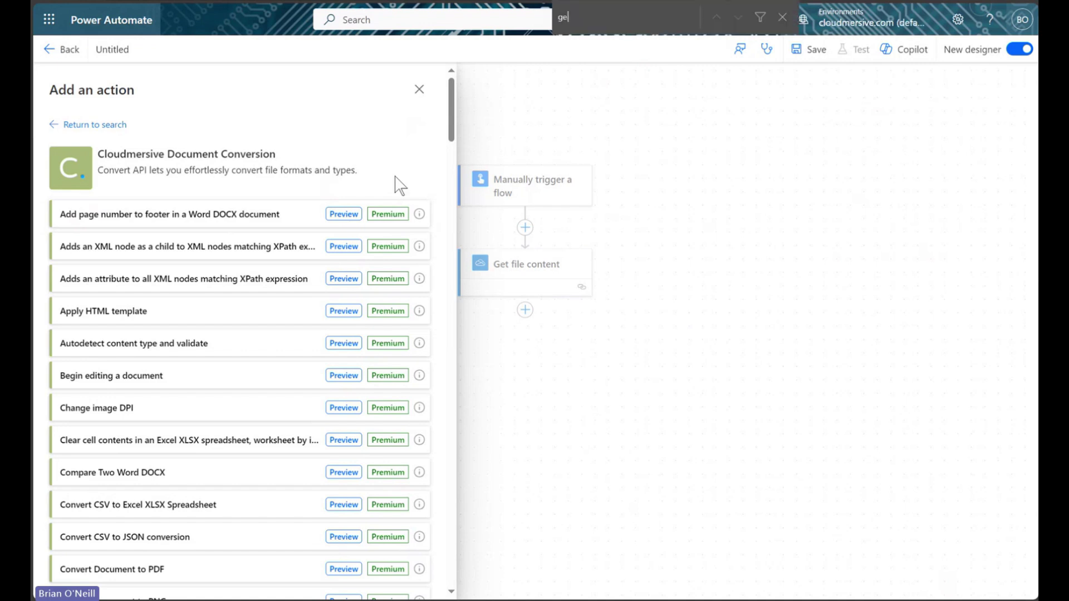
type("t pages and content")
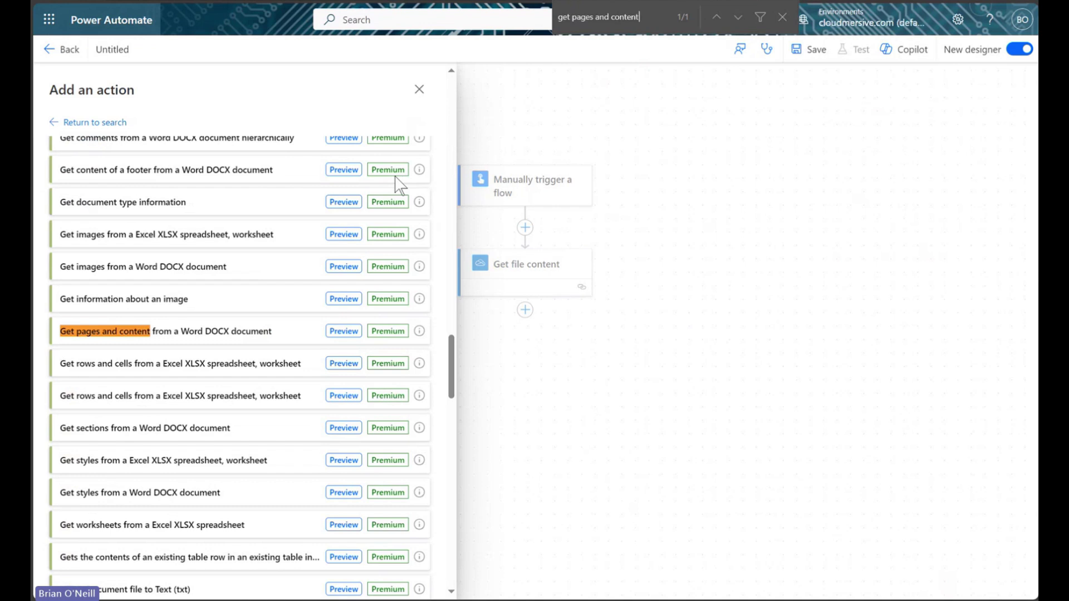
left_click(217, 336)
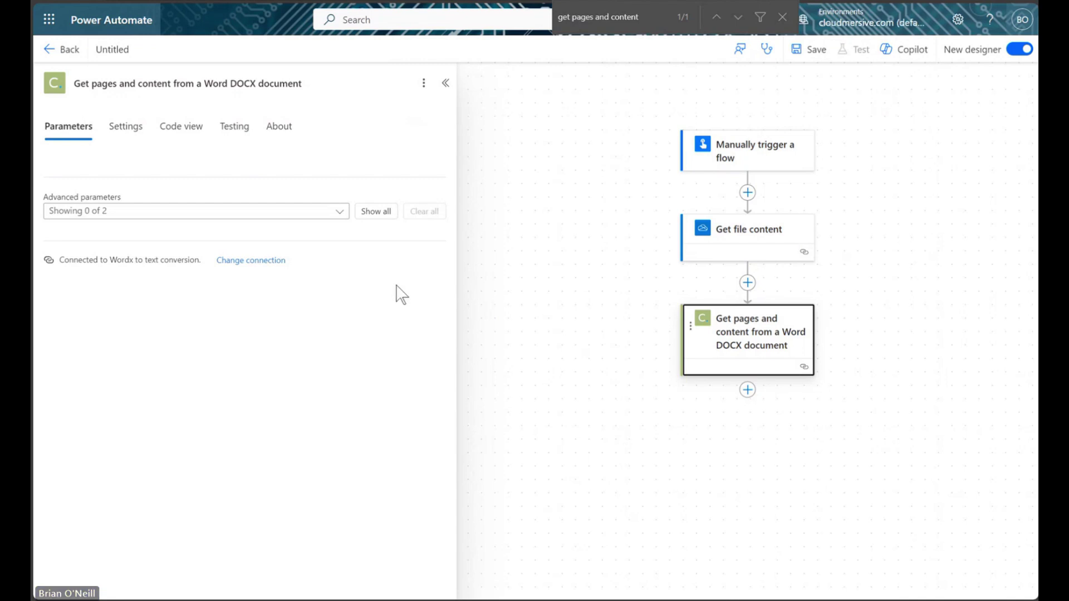
- Set the DOCX action's InputFileBytes advanced parameter to Get file content's File content output
left_click(382, 213)
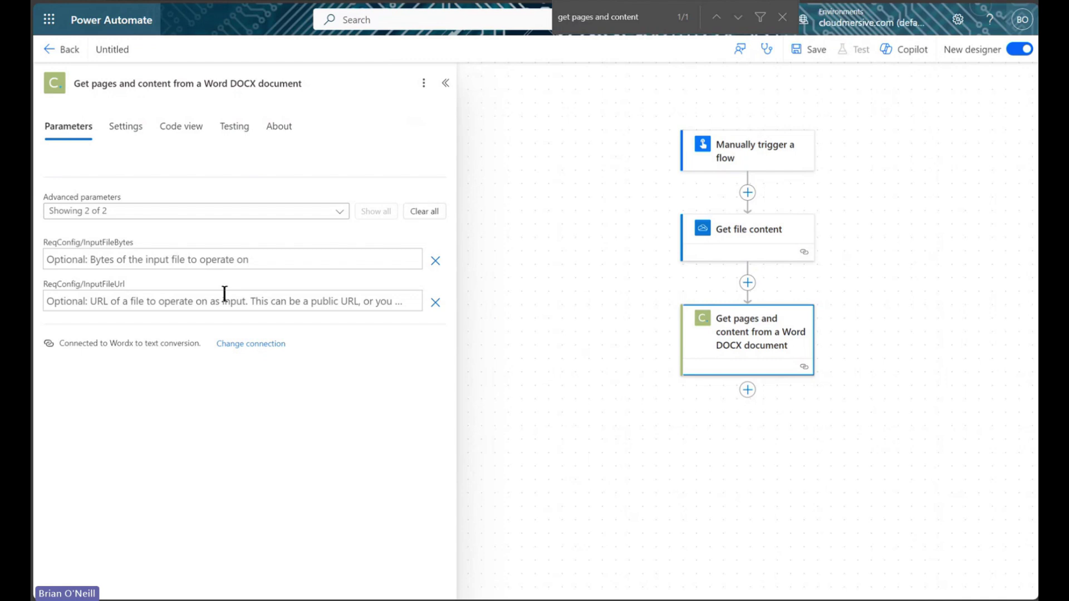
left_click(254, 259)
left_click(423, 251)
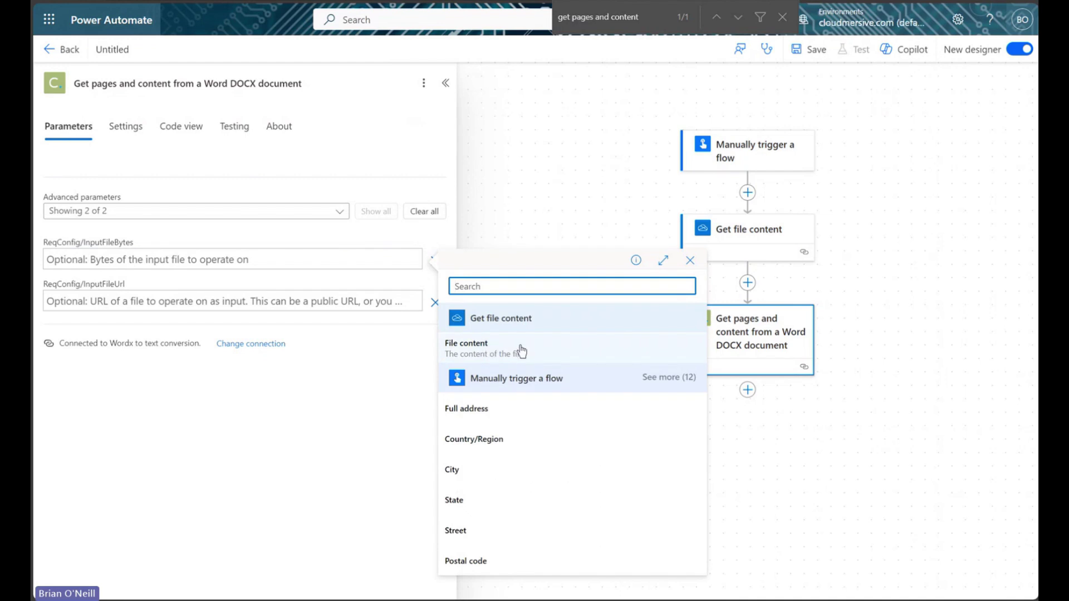
left_click(490, 344)
left_click(379, 351)
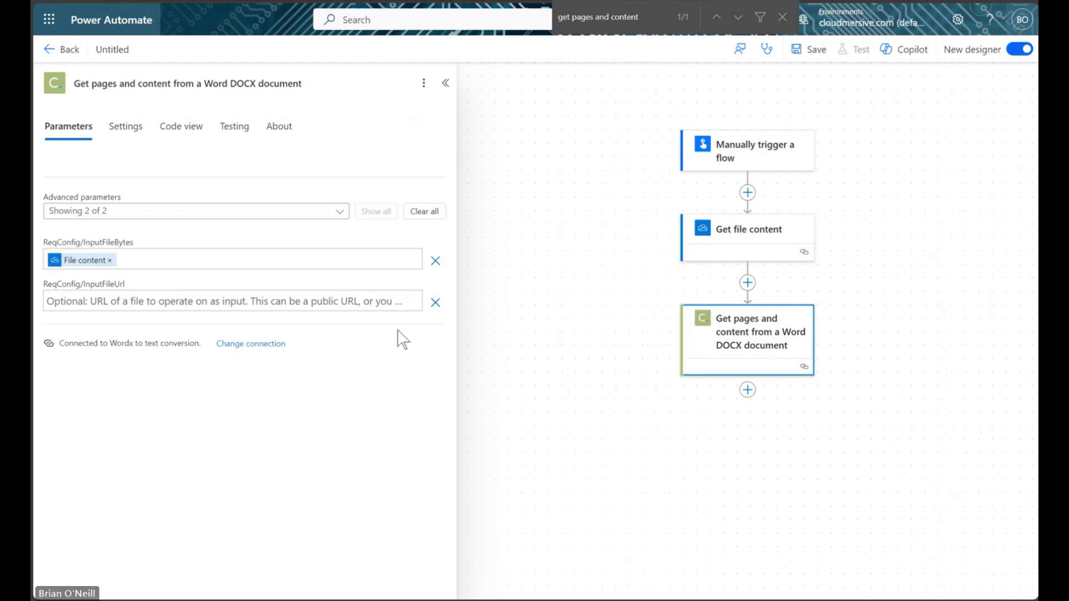
left_click(445, 84)
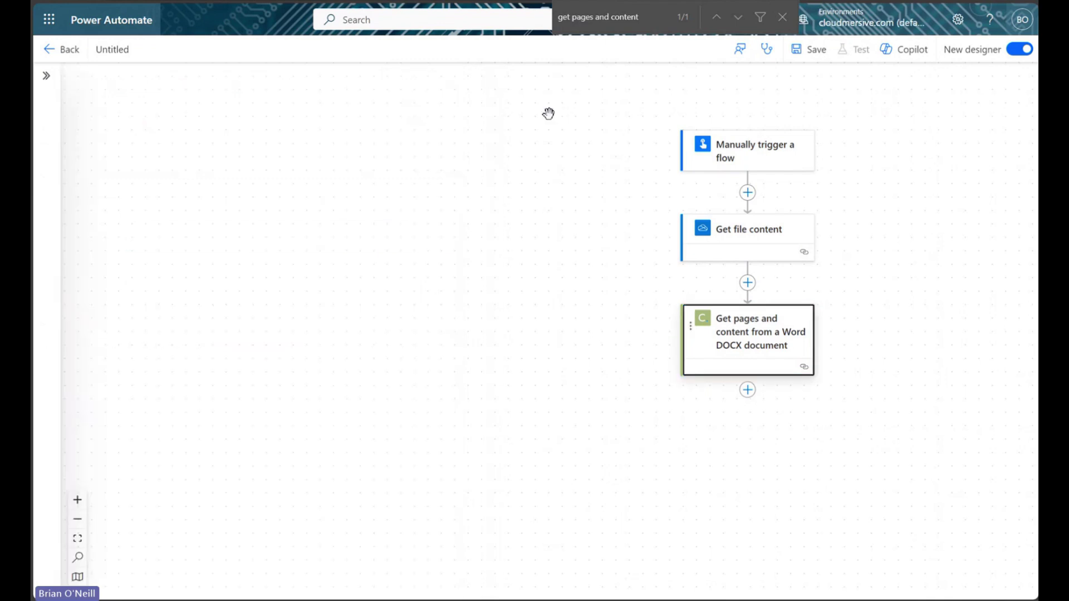
- Save and test-run the flow, then view the DOCX step's outputs: status 200 with Pages
left_click(801, 51)
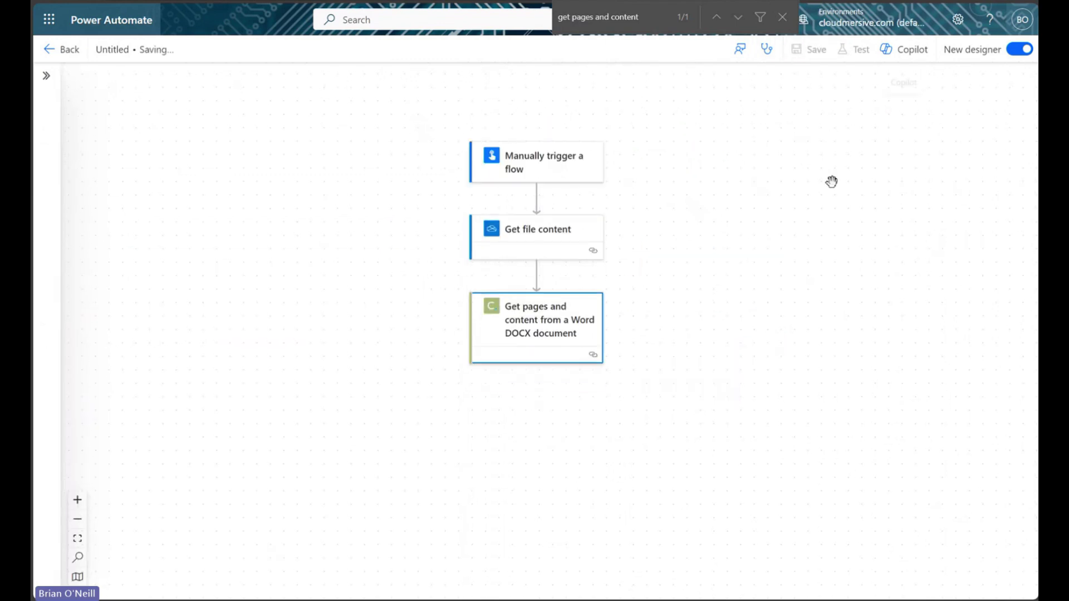
left_click(855, 51)
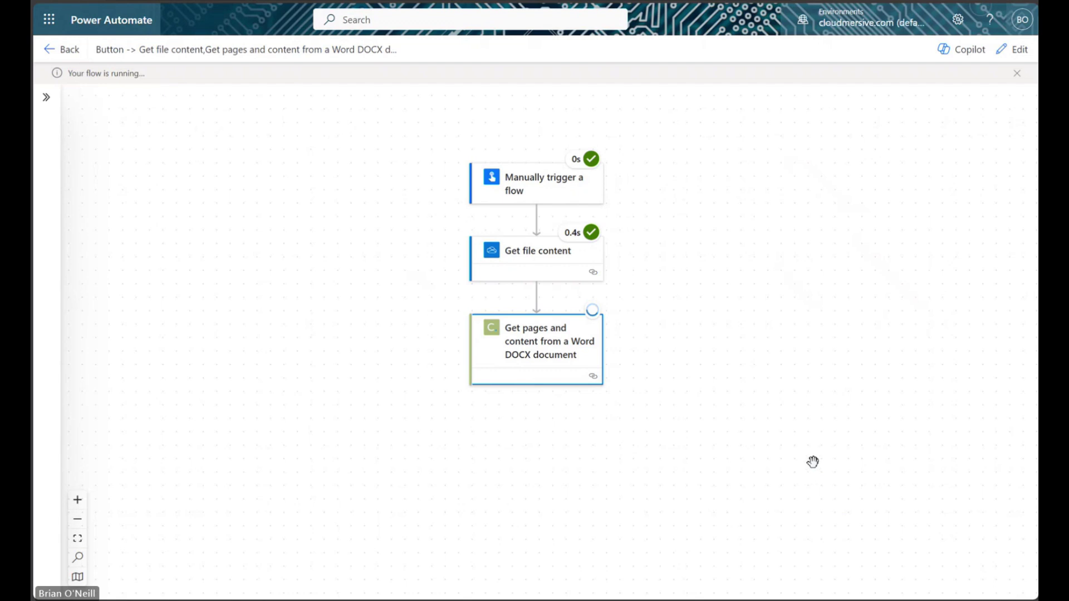
left_click(561, 365)
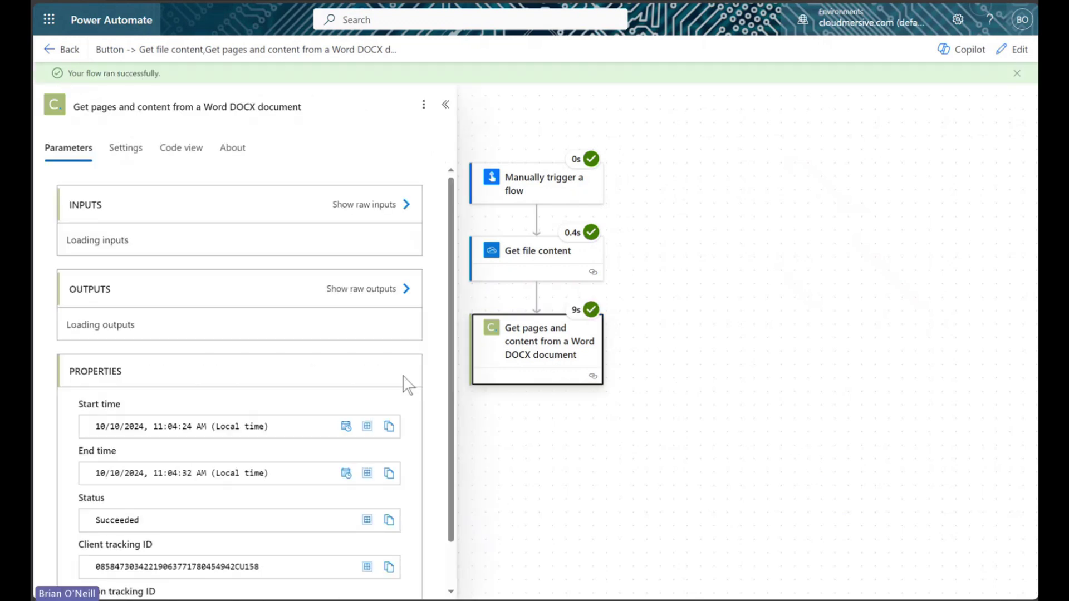
scroll(389, 389, "down", 1)
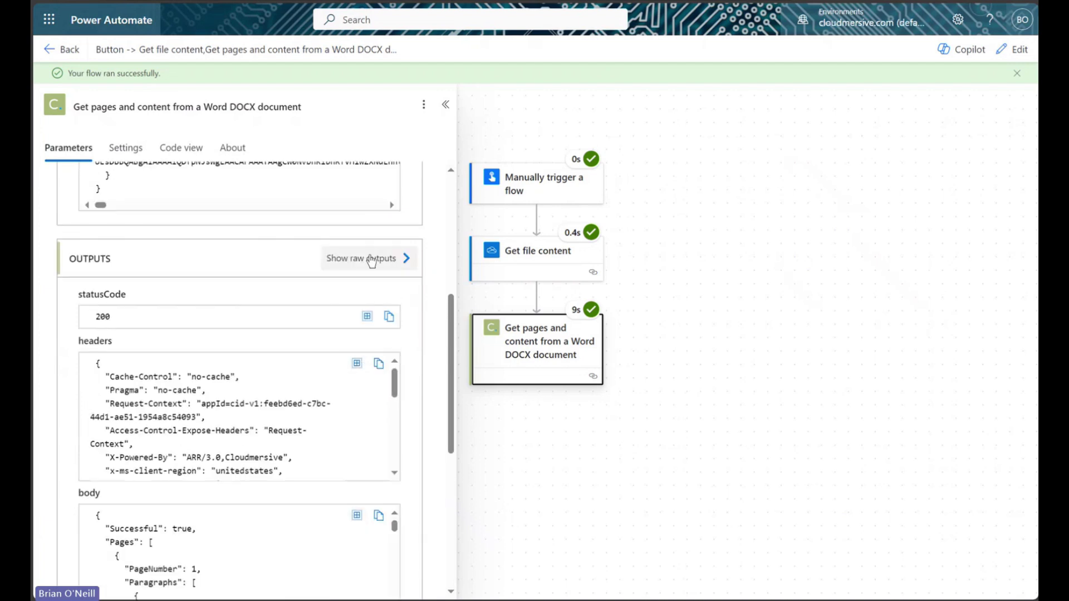
- Display the DOCX step's full raw JSON output
left_click(361, 259)
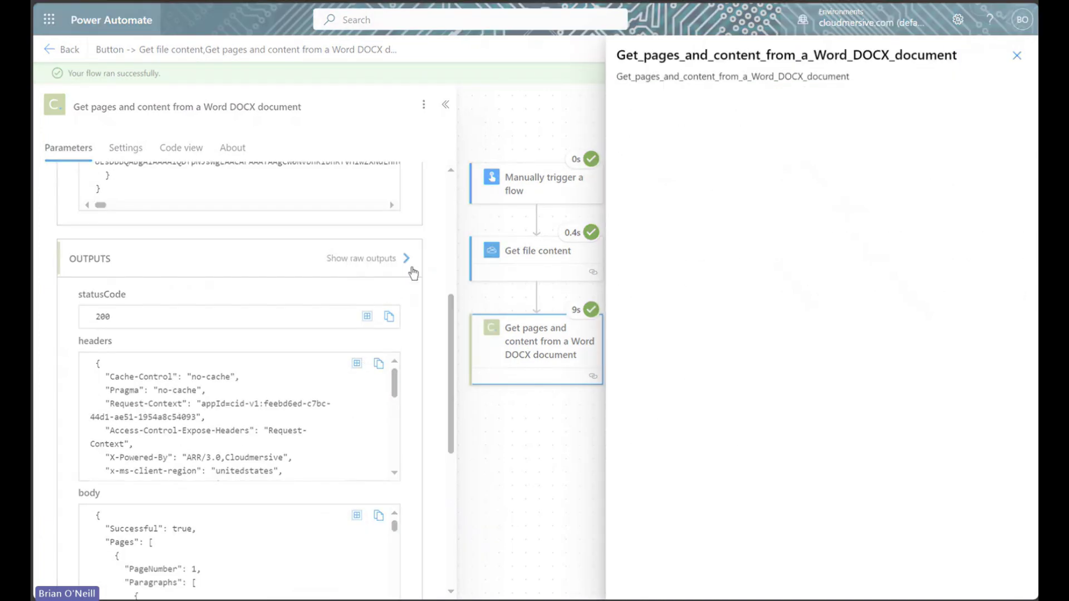
scroll(898, 315, "down", 2)
scroll(898, 314, "down", 3)
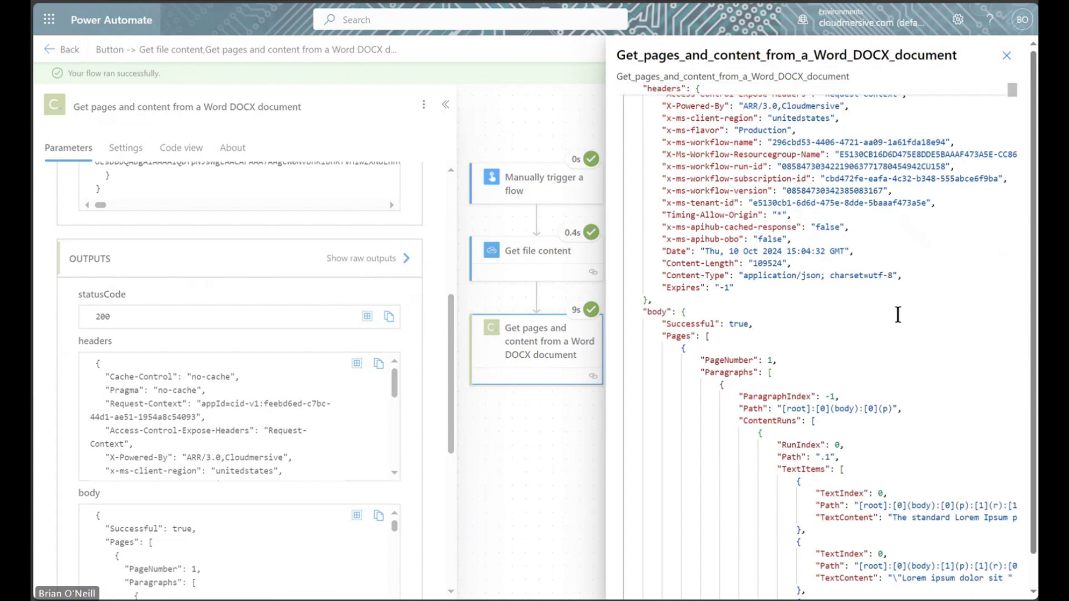
scroll(896, 315, "down", 1)
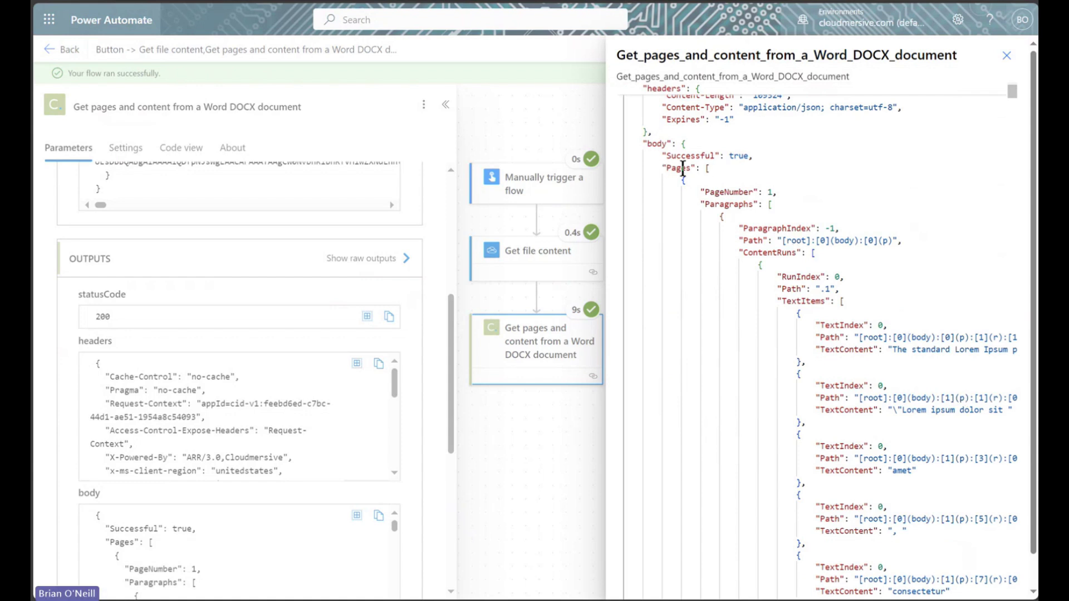
- Highlight the Pages, Paragraphs, ParagraphIndex, ContentRuns, TextItems and TextIndex keys in the JSON
left_click(708, 169)
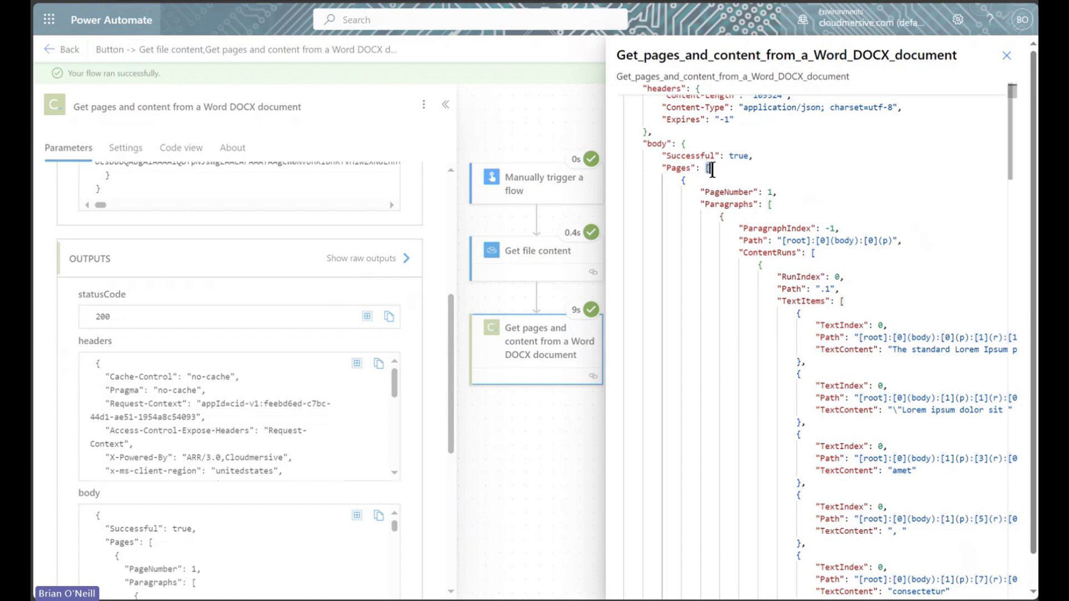
left_click(941, 317)
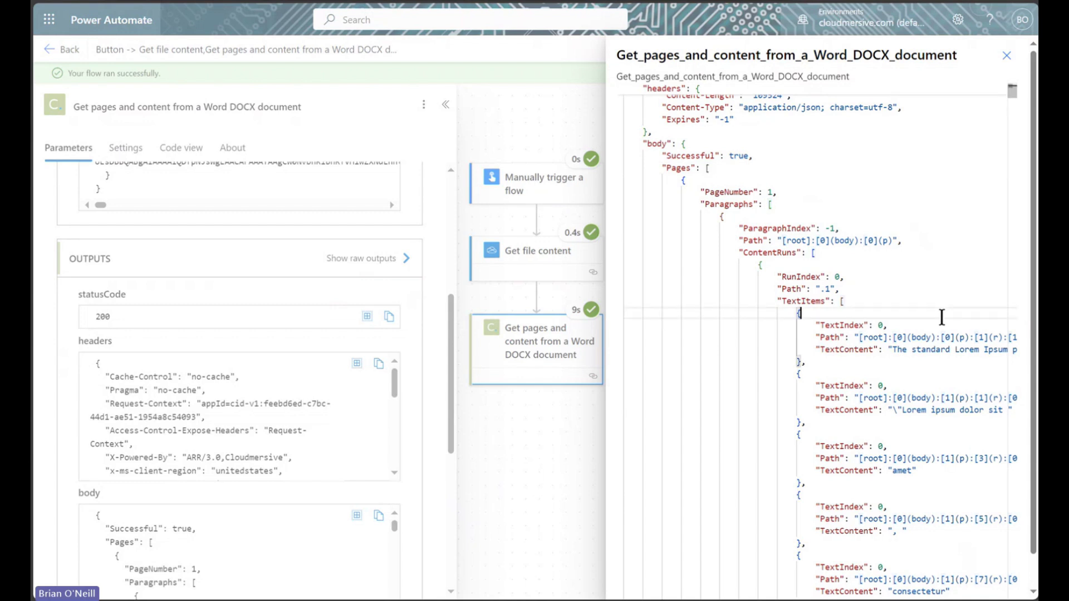
left_click(963, 227)
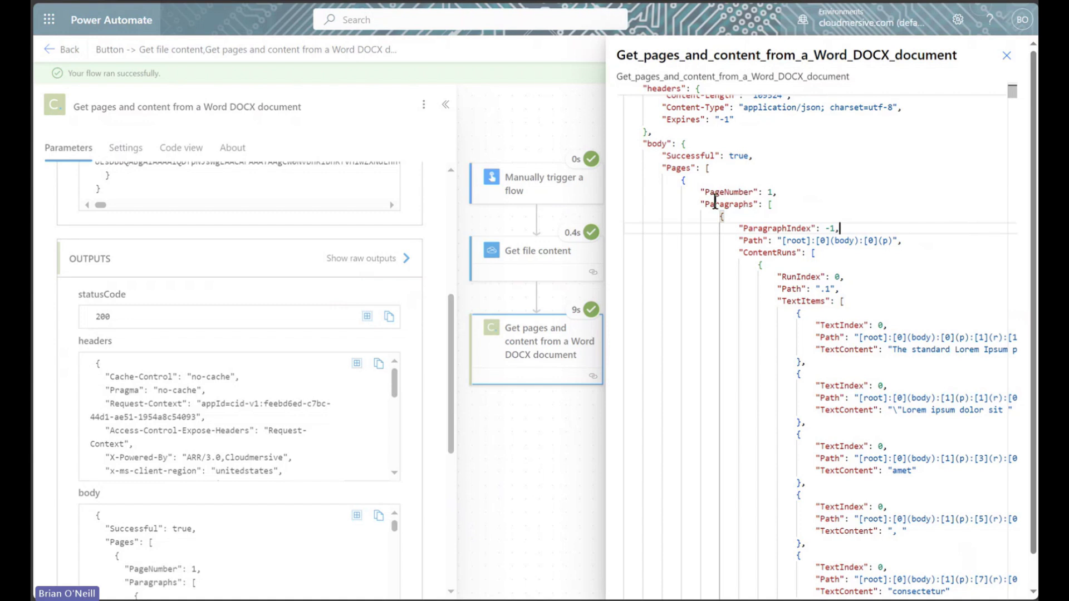
left_click_drag(705, 204, 800, 207)
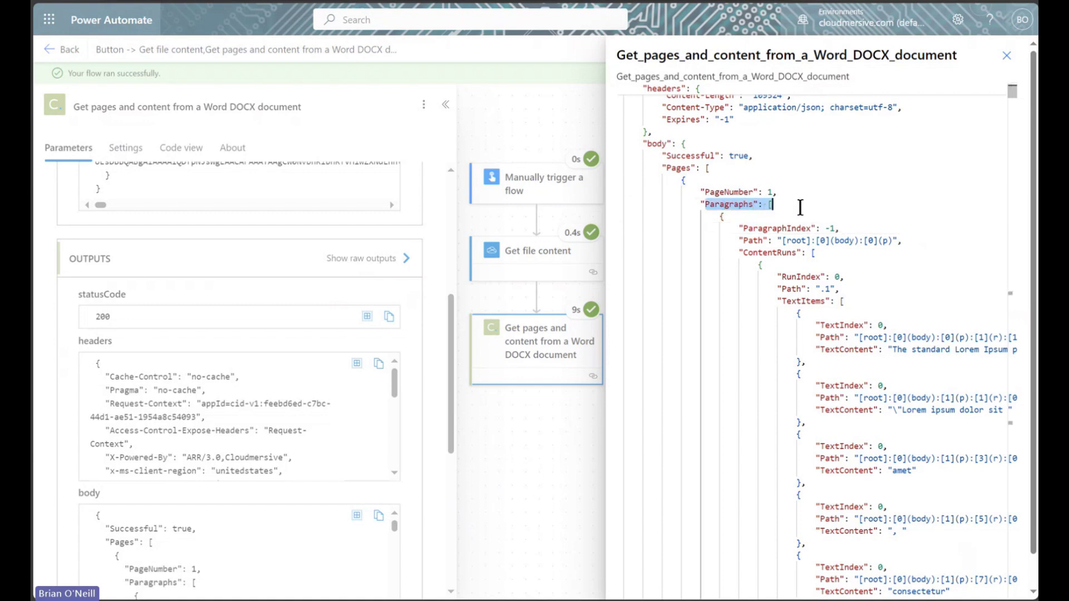
left_click_drag(743, 228, 841, 225)
left_click(852, 252)
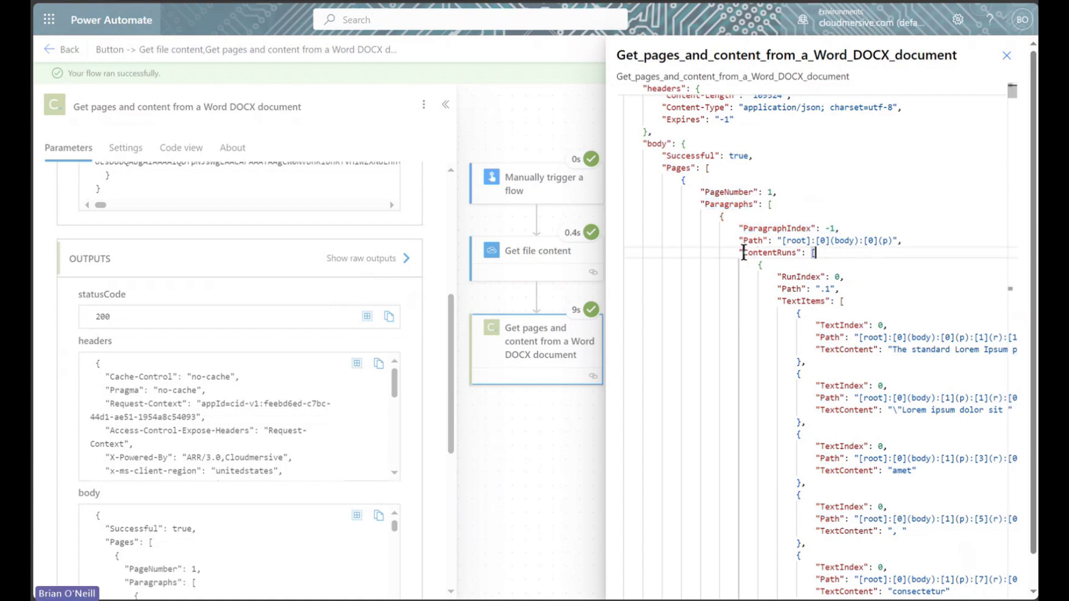
left_click_drag(743, 252, 822, 252)
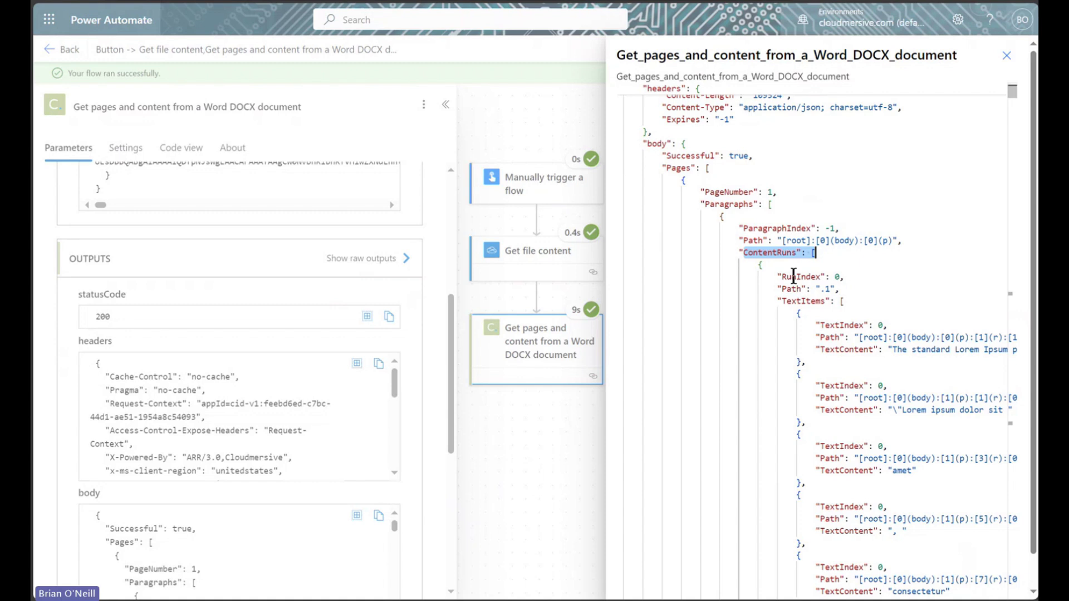
left_click_drag(783, 301, 846, 301)
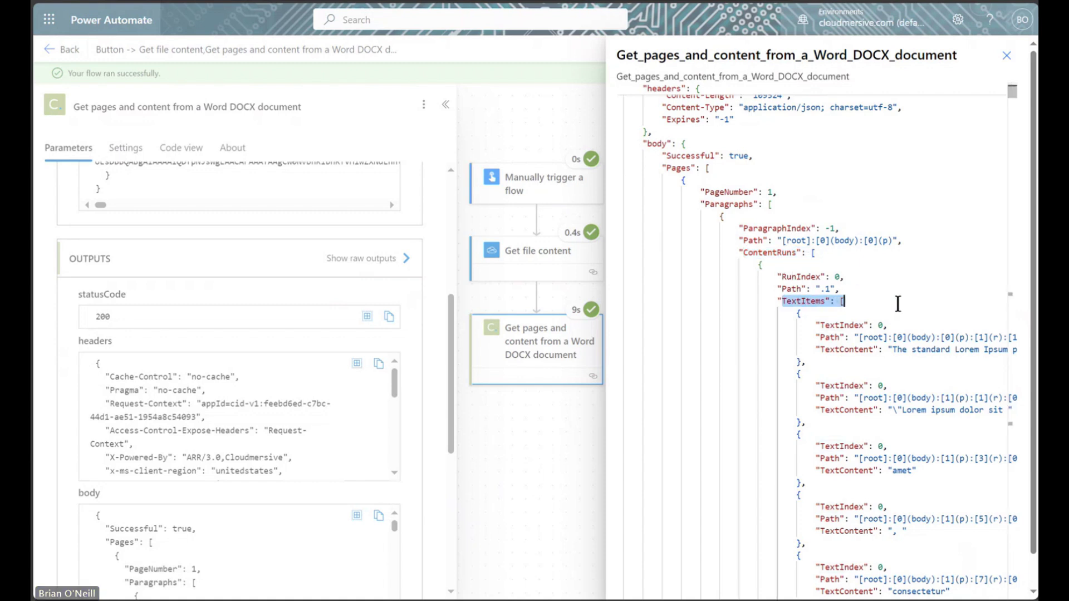
left_click(941, 327)
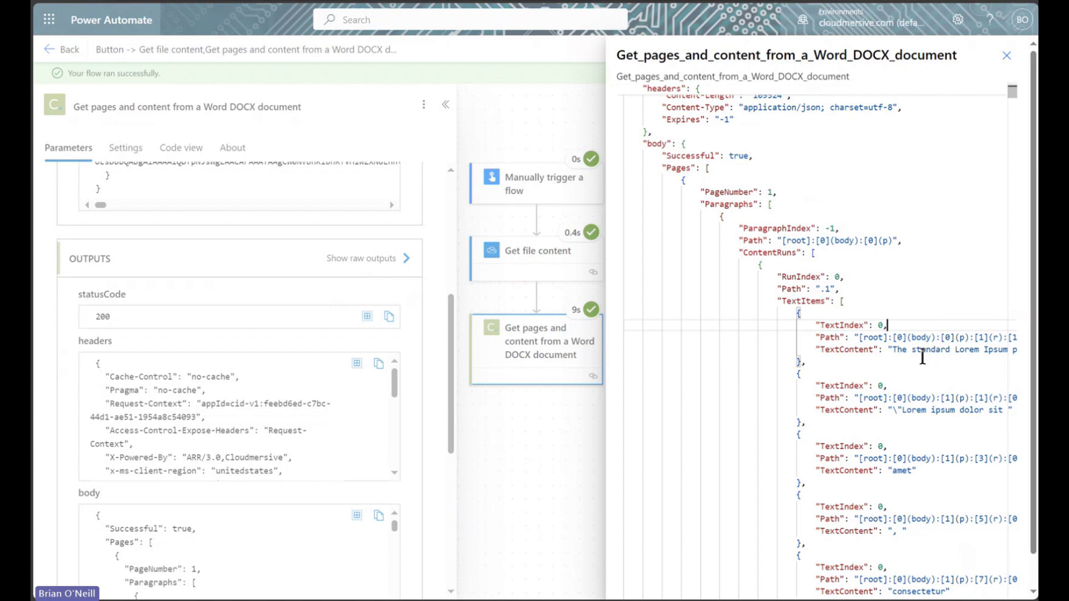
- Scroll through the JSON to the page 1 text items like "Lorem ipsum dolor sit"
scroll(921, 359, "down", 6)
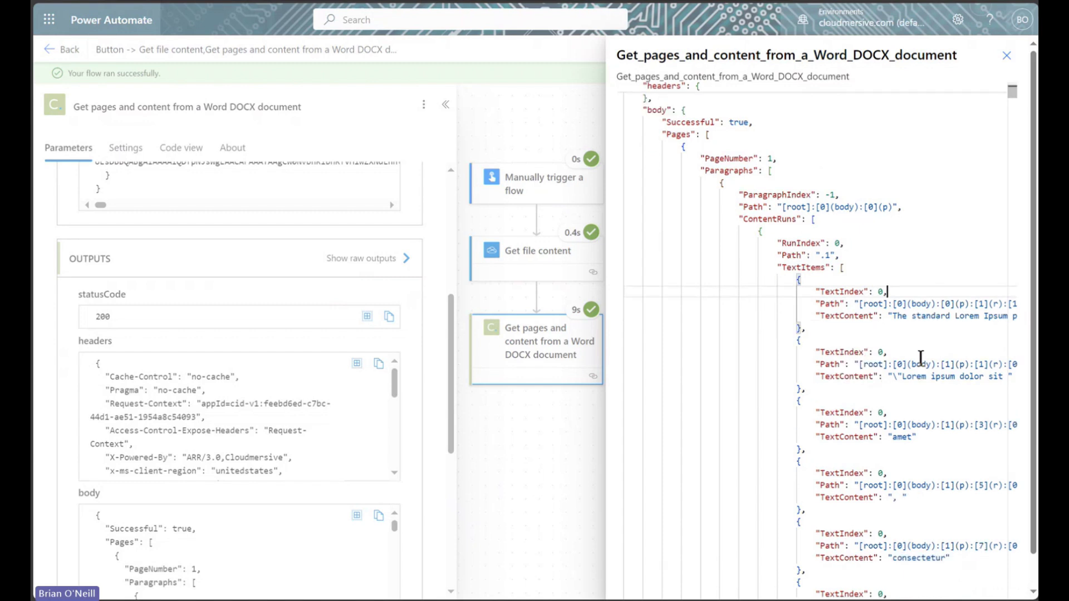
scroll(912, 357, "down", 13)
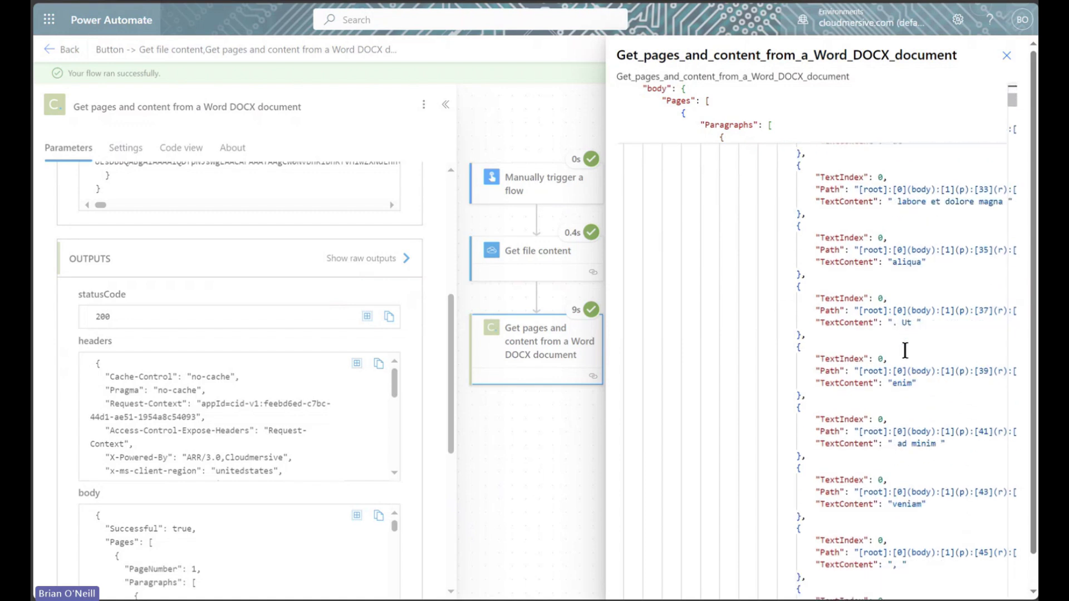
scroll(904, 351, "down", 6)
scroll(905, 351, "up", 17)
scroll(904, 351, "up", 11)
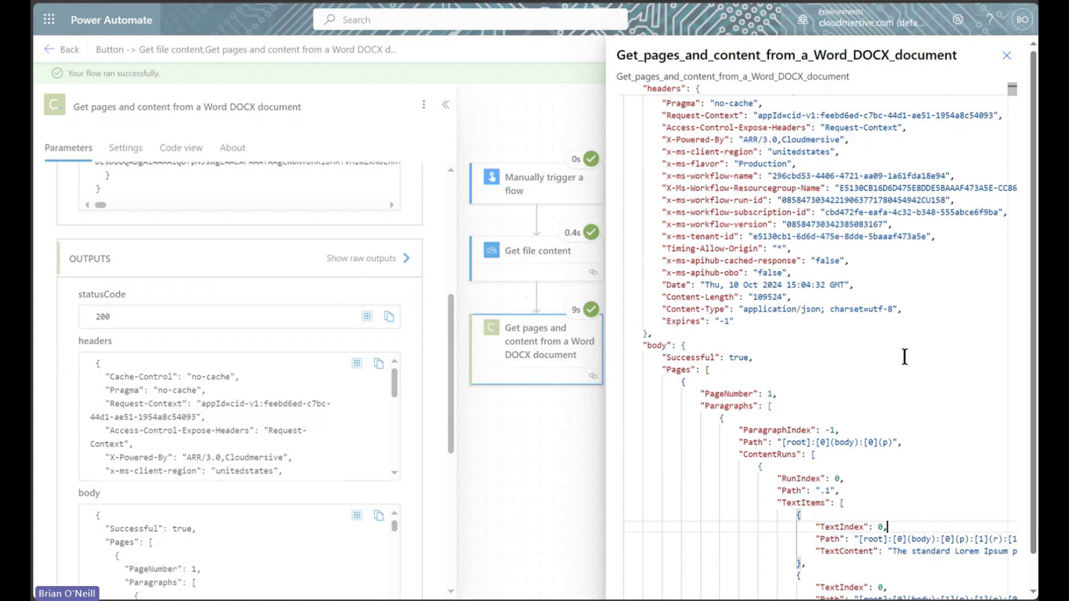
scroll(905, 357, "down", 5)
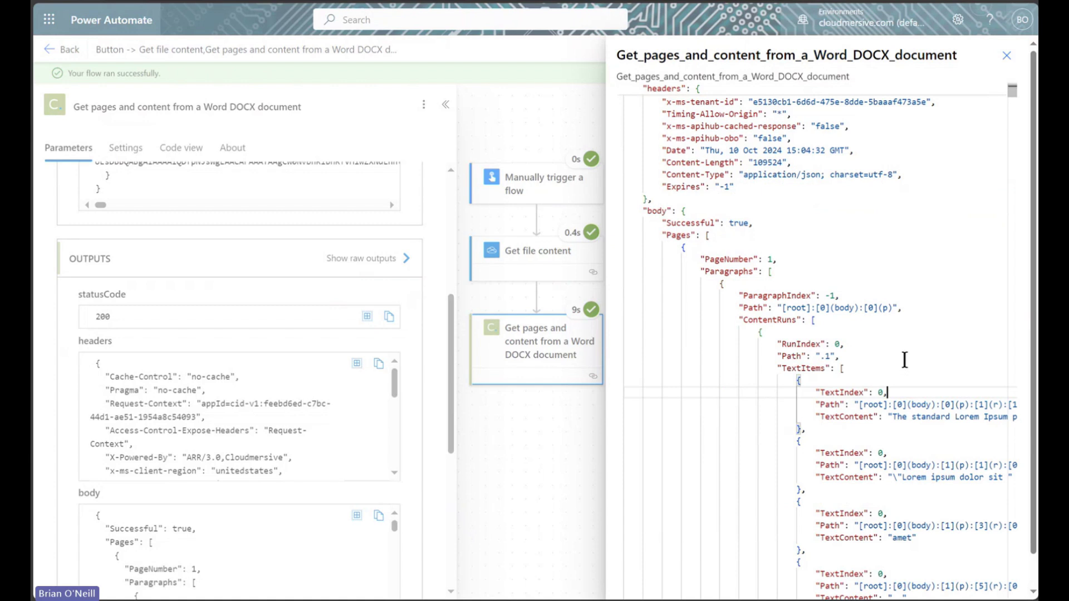
scroll(903, 351, "down", 3)
scroll(901, 342, "down", 1)
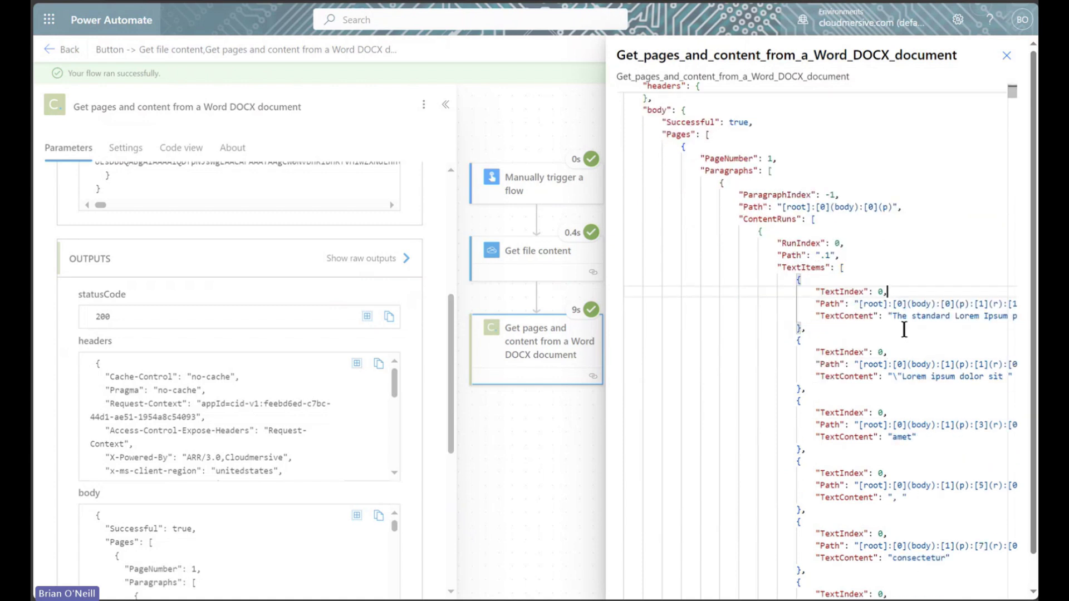